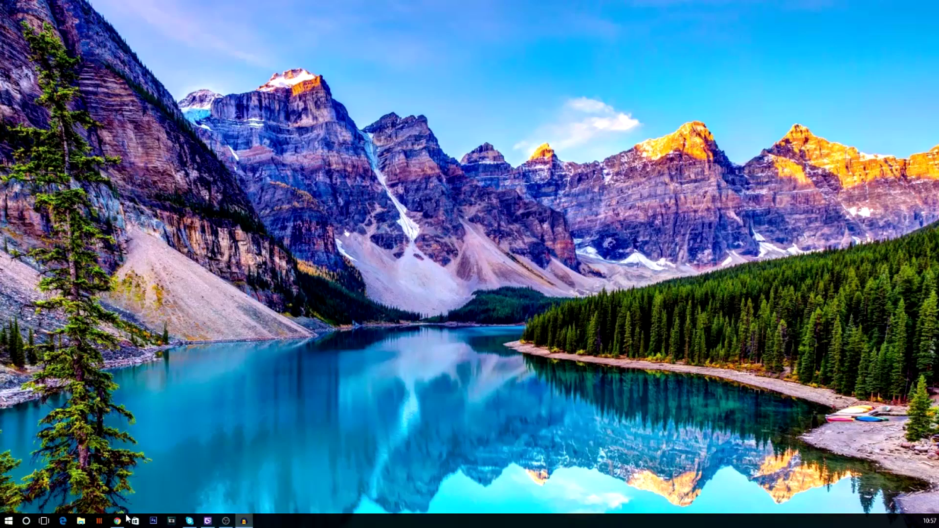
- Log in to Streamlabs in Chrome and review today's stats and the latest subscriber event on the dashboard
click(120, 520)
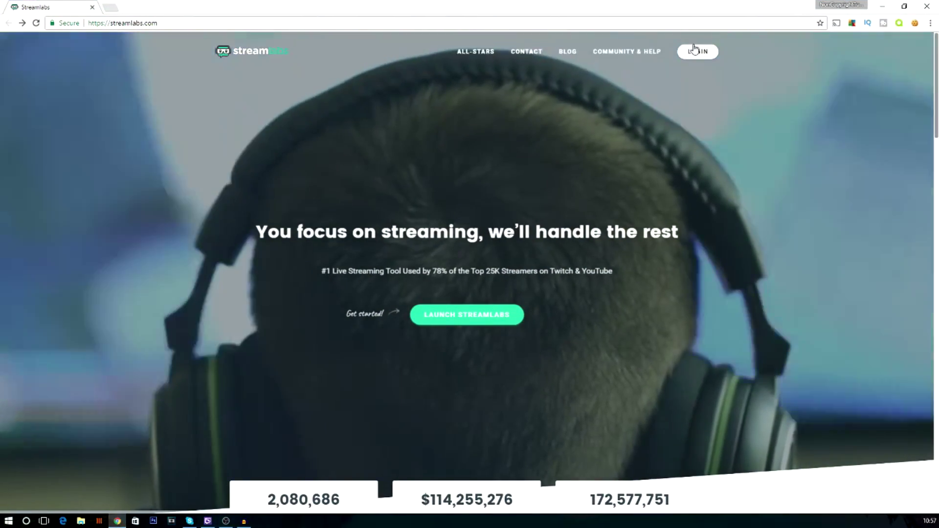
click(695, 50)
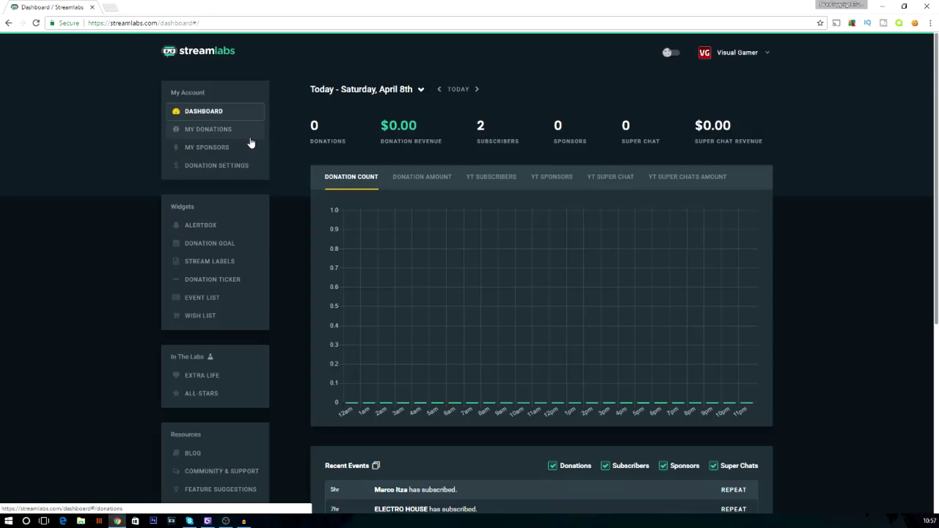
scroll(251, 162, down, 2)
scroll(349, 184, up, 2)
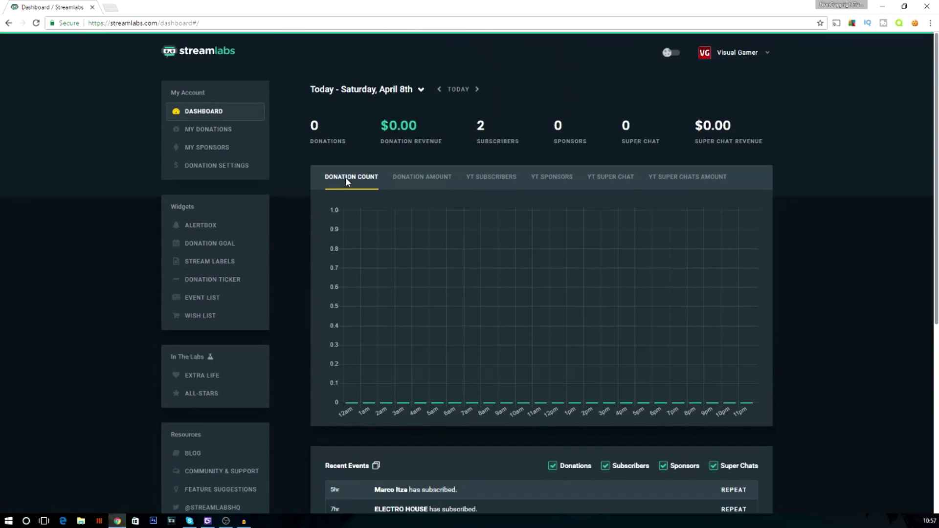
scroll(404, 231, down, 6)
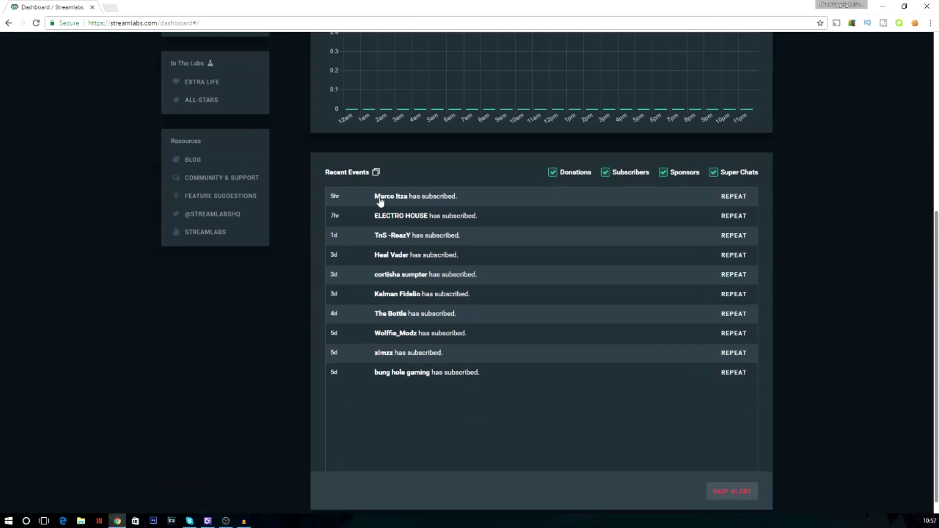
drag(355, 195, 378, 200)
scroll(422, 201, up, 2)
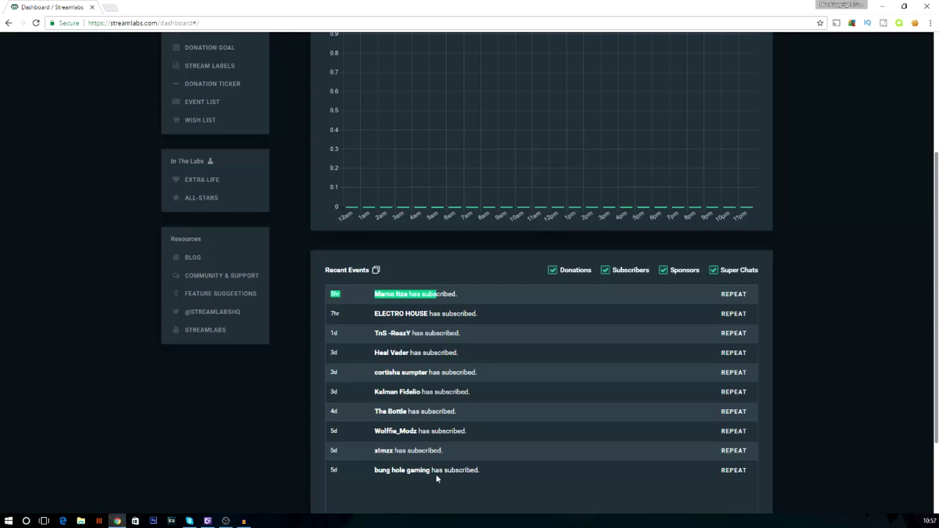
scroll(405, 278, up, 4)
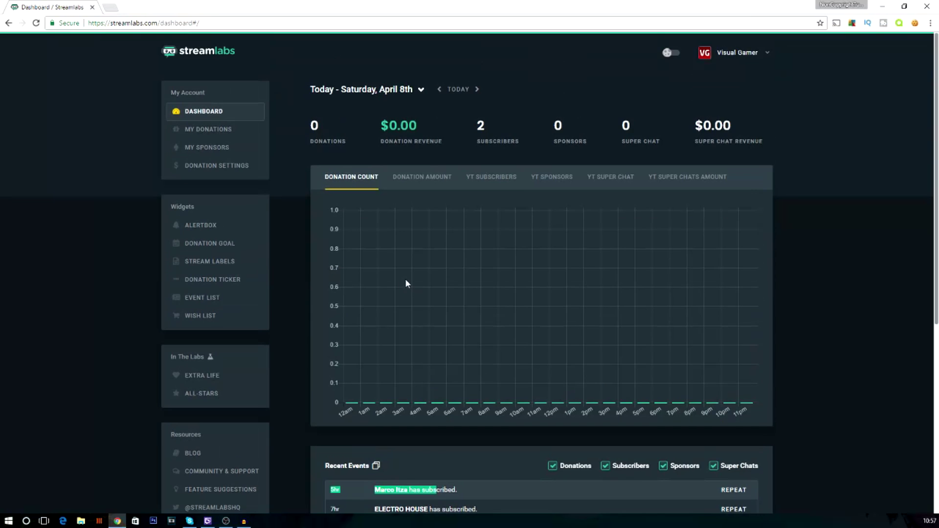
- Show the Alert Box Subscribers tab down to its subscriber.png image and all-right.ogg sound
click(208, 228)
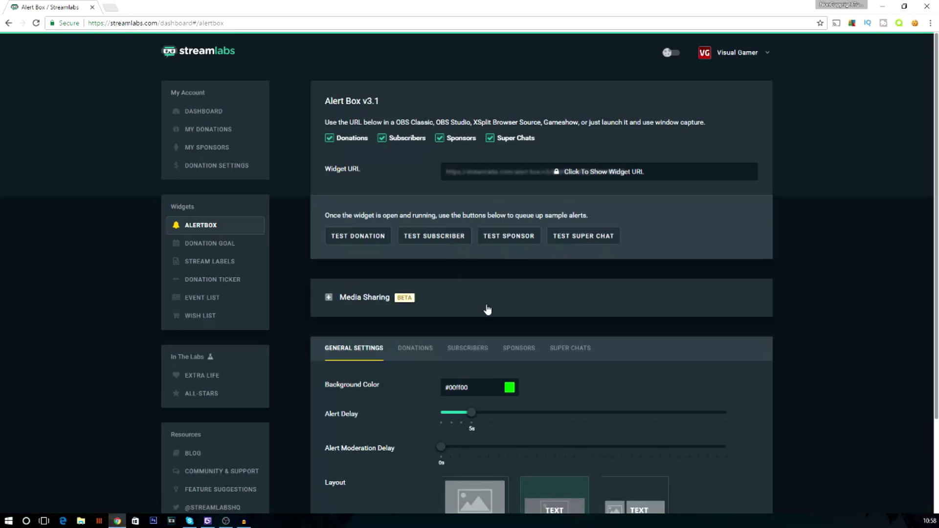
click(485, 350)
scroll(487, 352, down, 2)
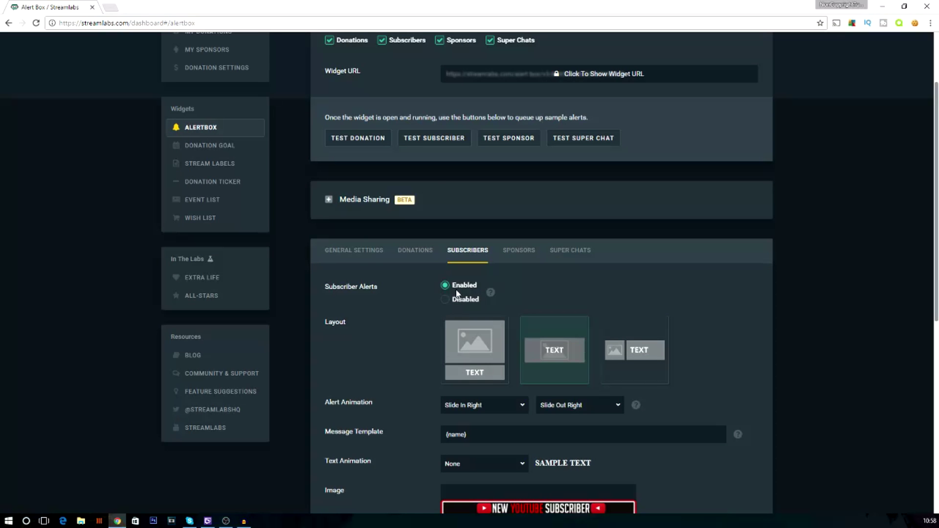
scroll(452, 292, down, 2)
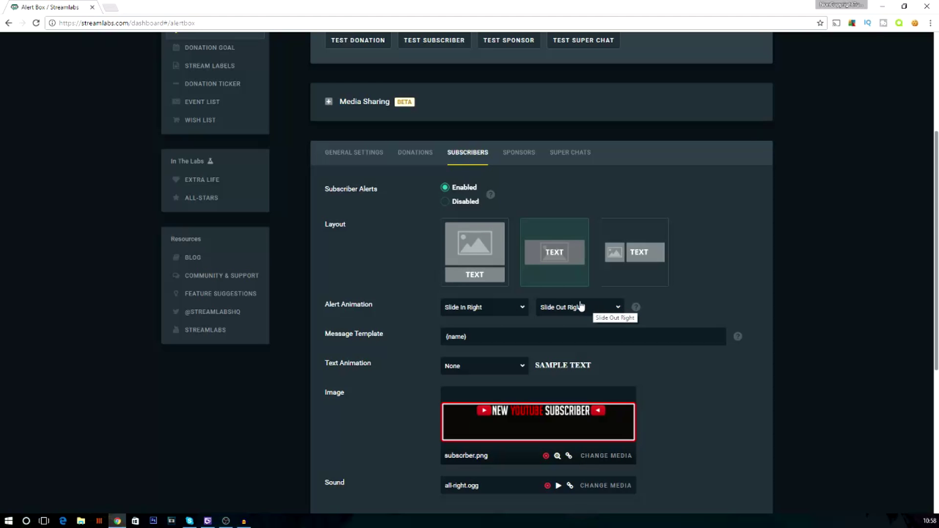
click(516, 310)
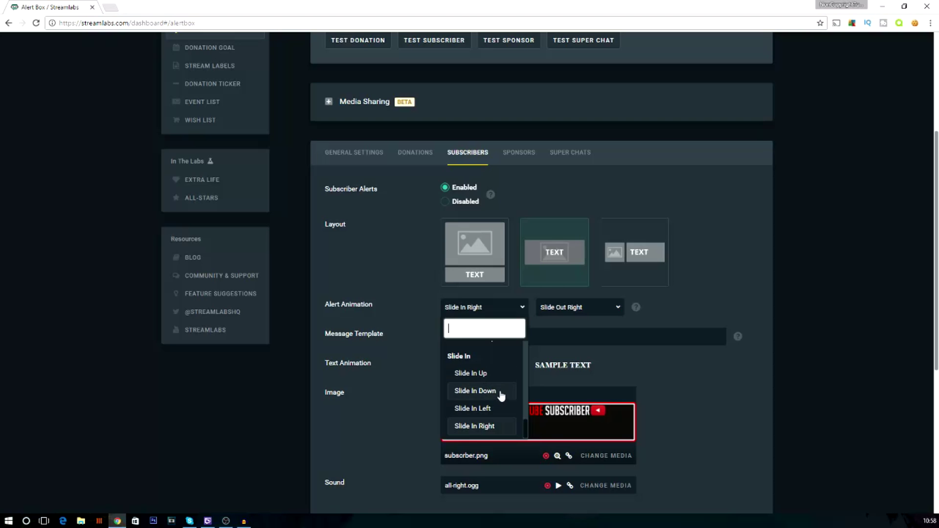
scroll(499, 372, down, 2)
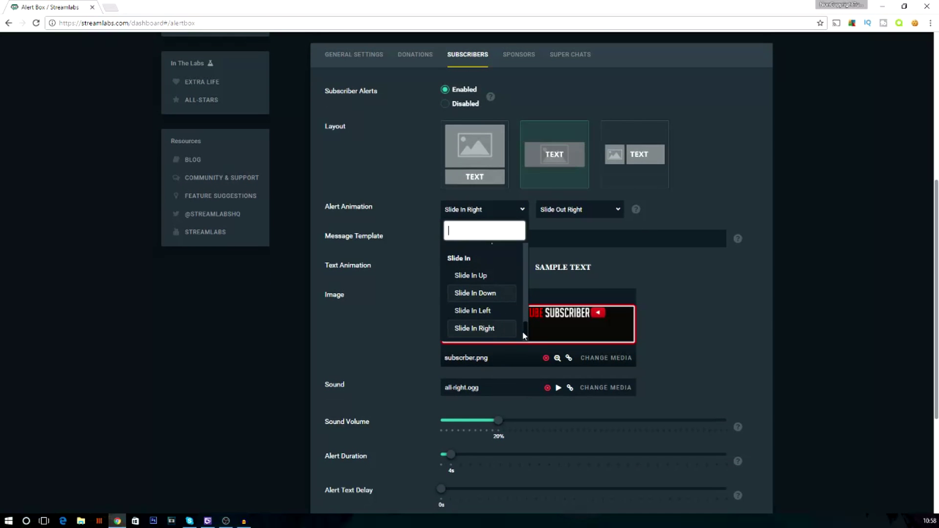
drag(522, 336, 525, 257)
click(544, 259)
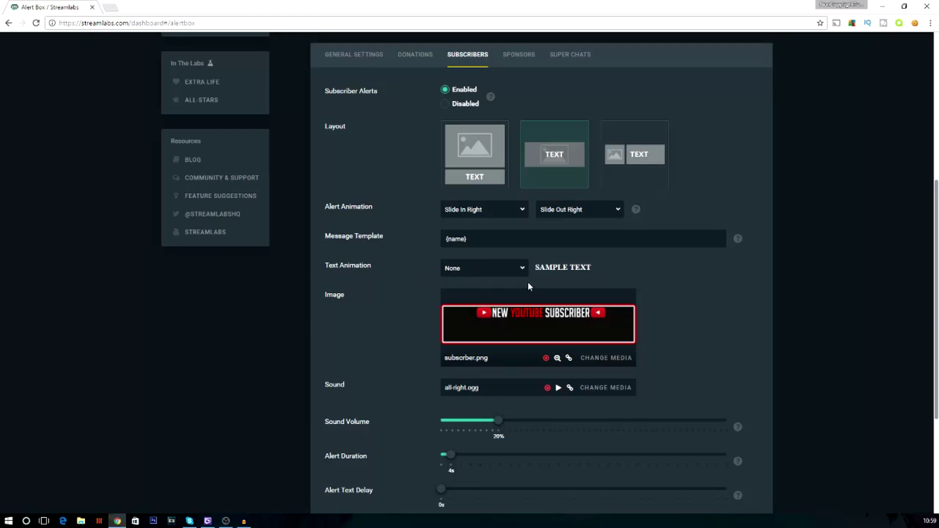
drag(534, 269, 561, 276)
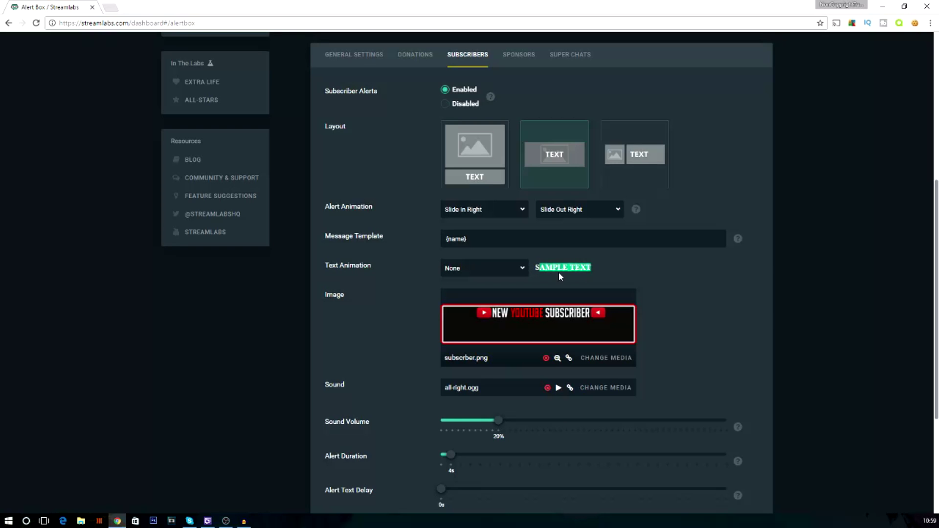
click(515, 269)
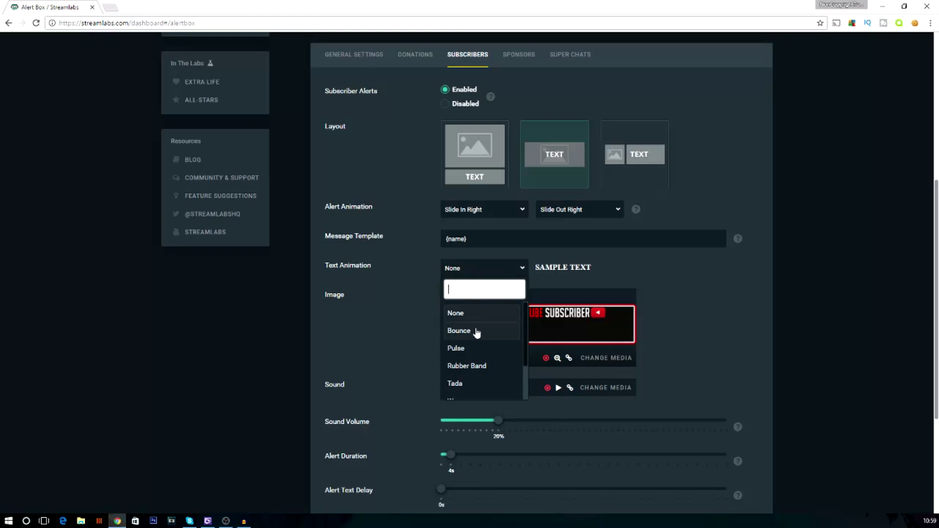
click(604, 279)
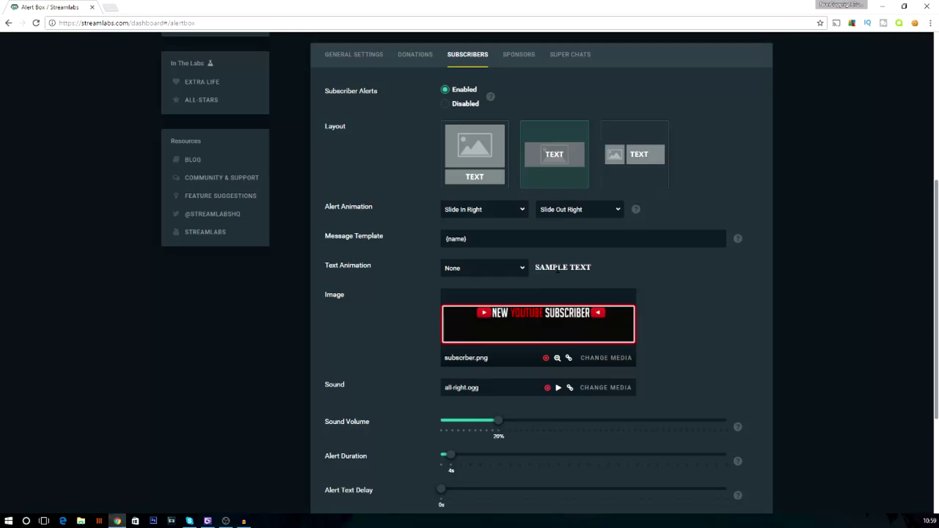
scroll(506, 335, down, 2)
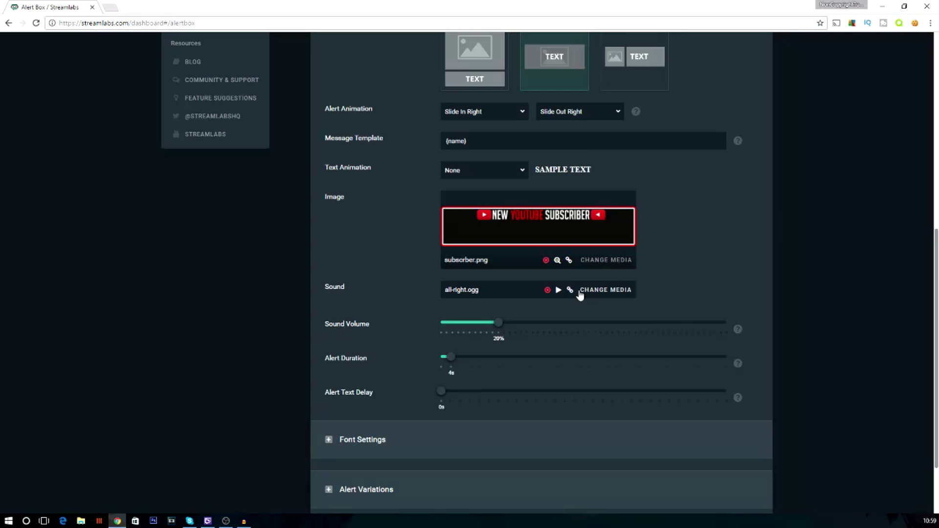
click(610, 294)
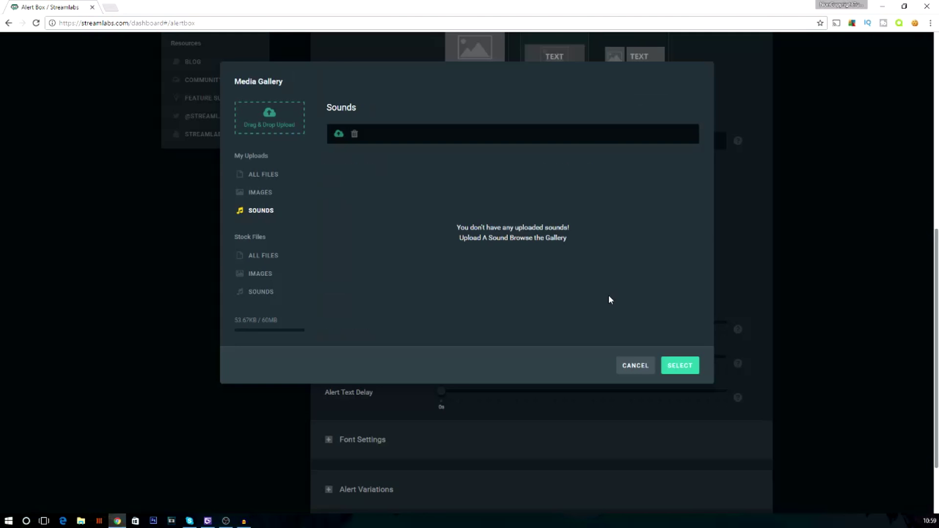
click(261, 292)
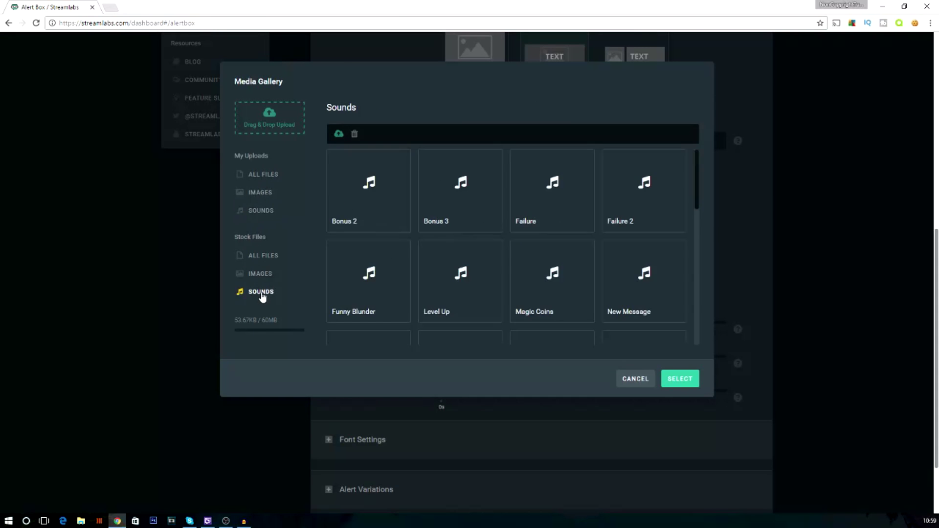
scroll(538, 205, down, 3)
scroll(586, 209, down, 6)
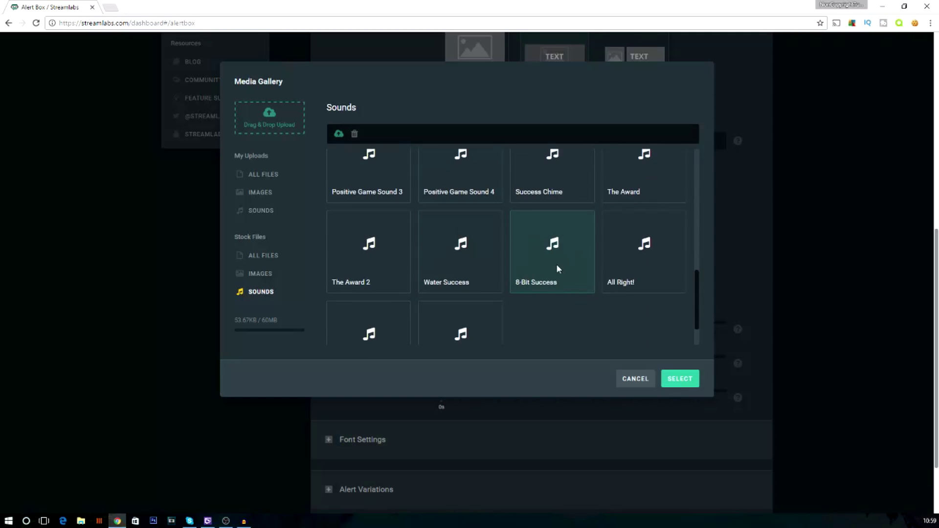
scroll(533, 288, up, 2)
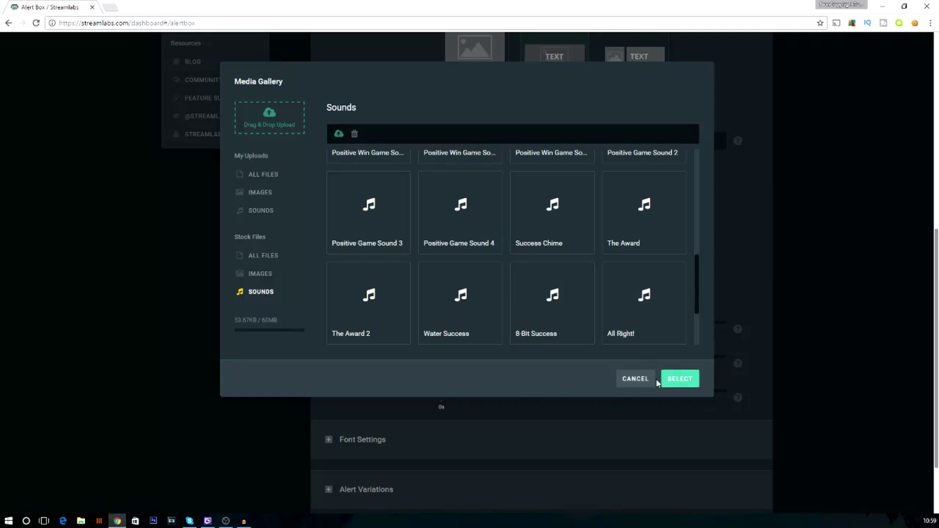
click(674, 380)
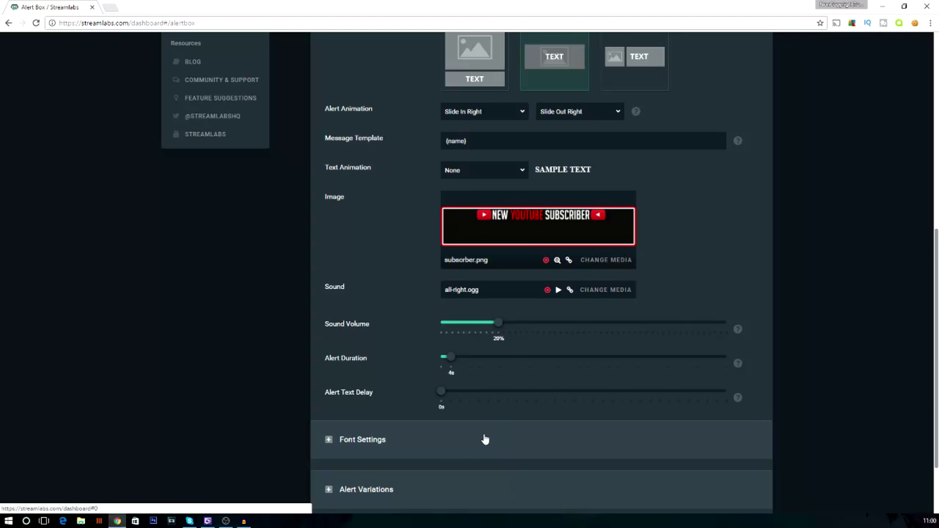
- Expand Font Settings and check the Open Sans font at 66px with weight 800
scroll(485, 439, down, 2)
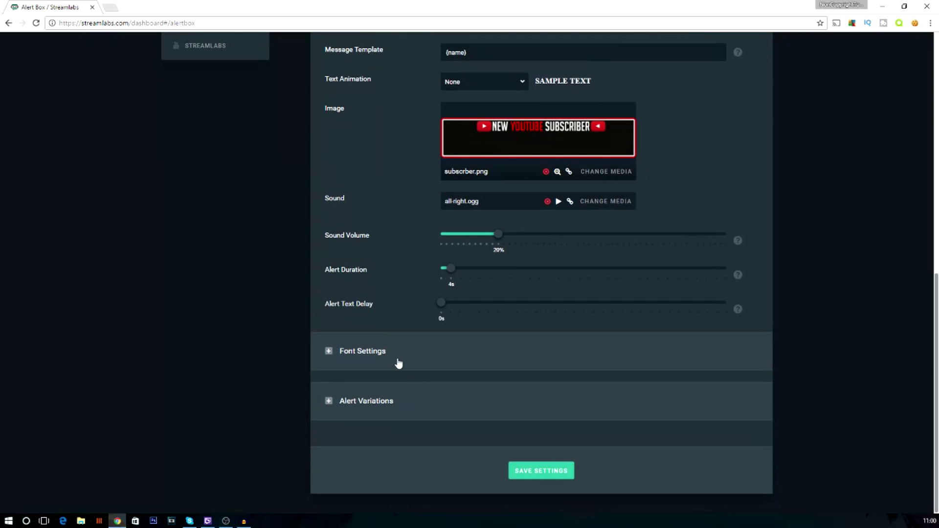
click(390, 352)
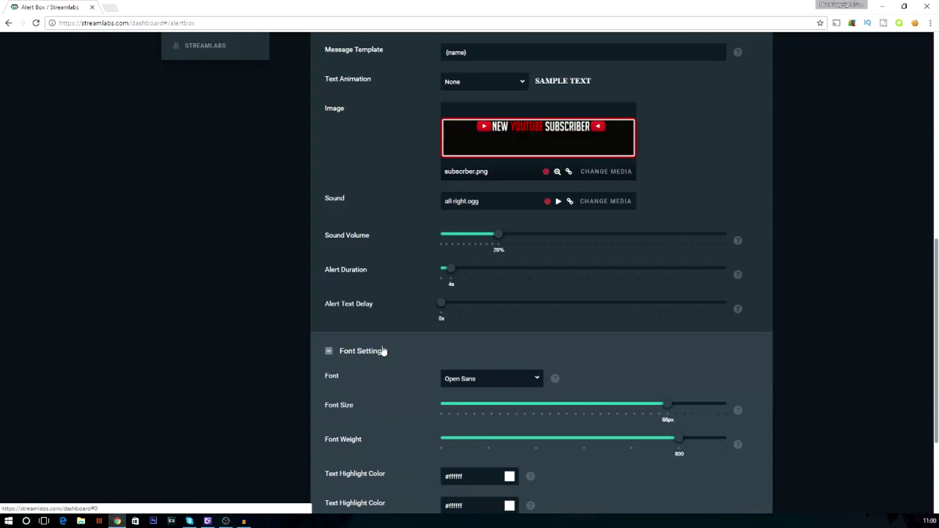
scroll(465, 268, down, 2)
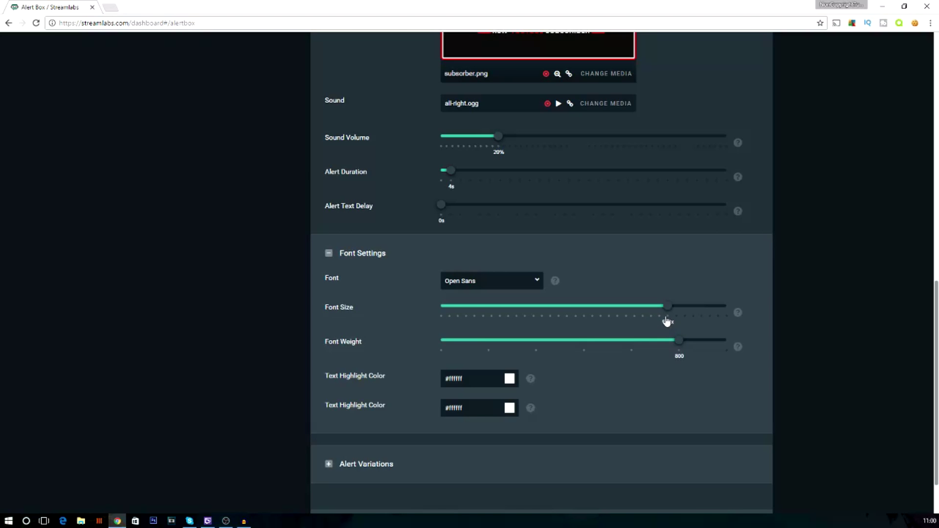
scroll(529, 267, up, 1)
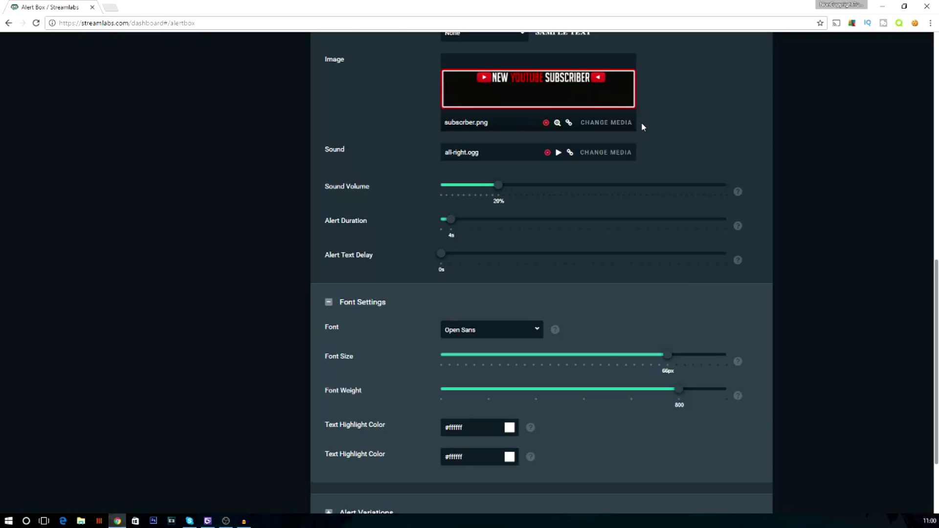
scroll(386, 437, down, 1)
scroll(387, 438, down, 1)
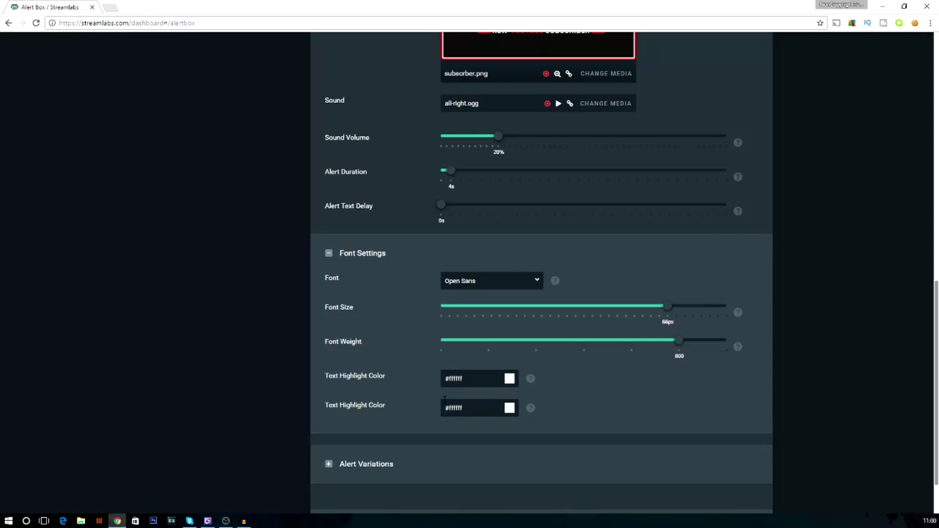
scroll(471, 400, down, 1)
- Expand Alert Variations, then save the subscriber alert settings
click(379, 409)
scroll(377, 404, down, 1)
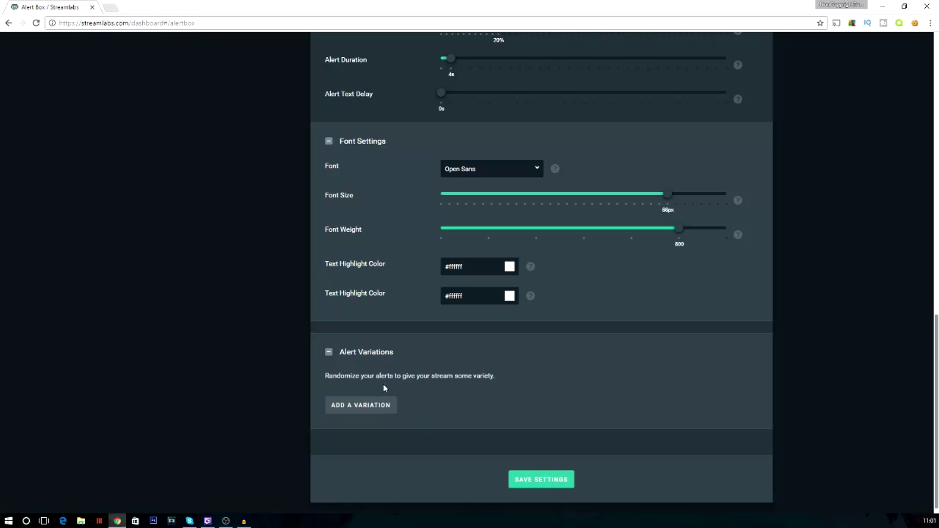
scroll(432, 189, up, 1)
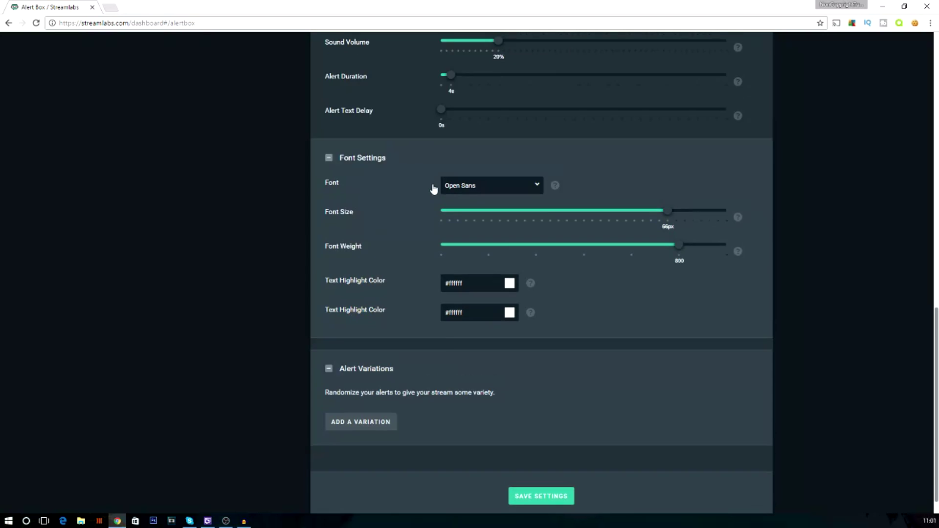
scroll(434, 187, up, 8)
scroll(433, 222, down, 8)
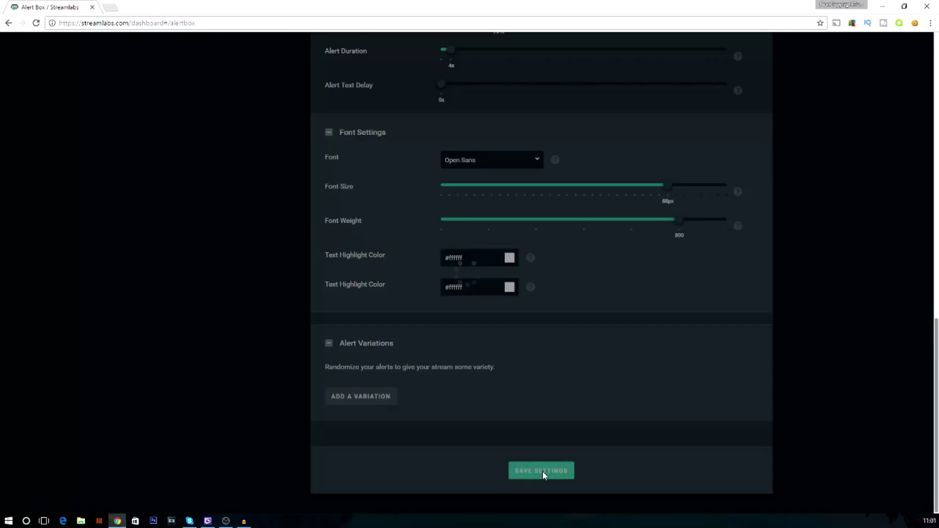
click(542, 470)
scroll(579, 203, up, 15)
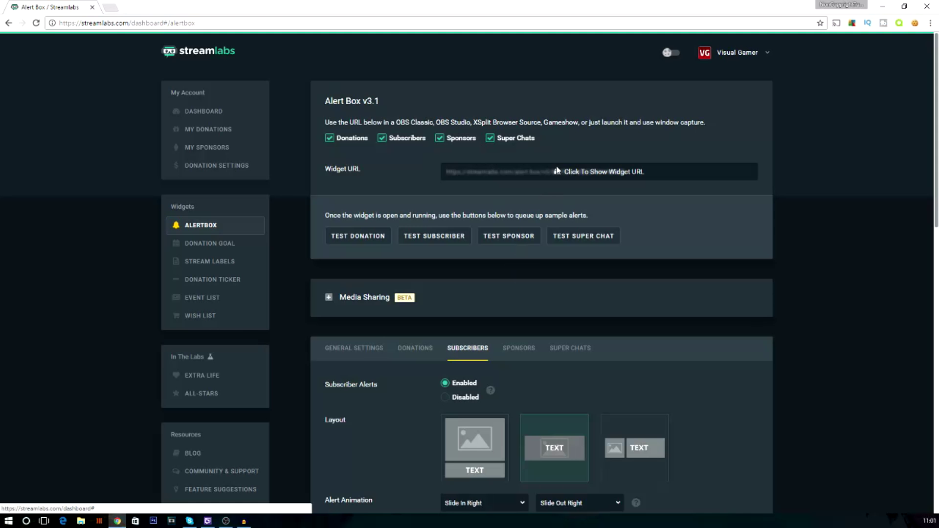
- Launch the Alert Box widget from its URL and send a test subscriber alert to it
click(591, 174)
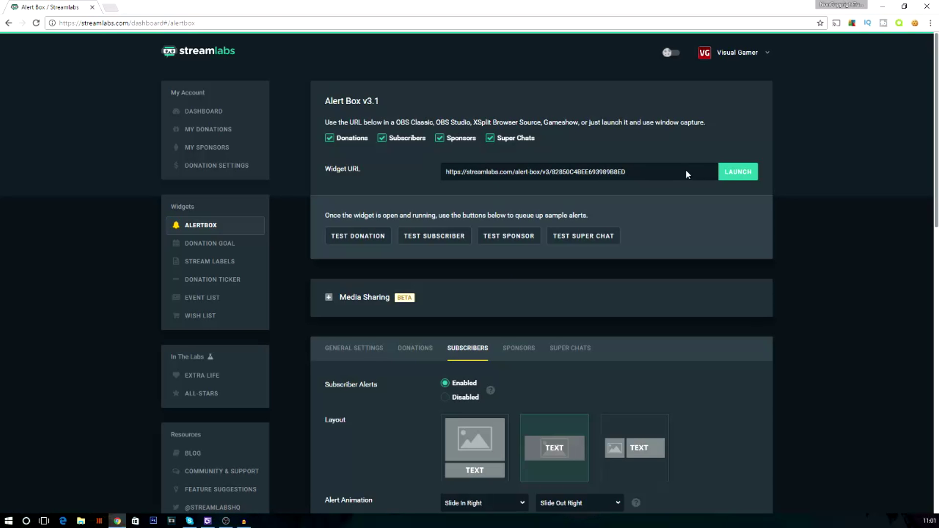
click(739, 174)
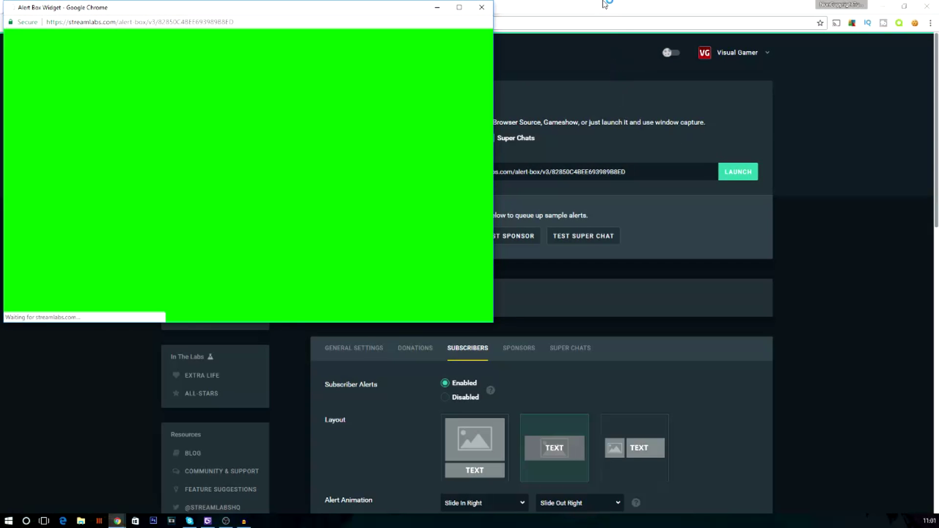
mouse_move(733, 6)
mouse_down()
mouse_move(680, 5)
mouse_move(745, 4)
mouse_move(727, 8)
mouse_up()
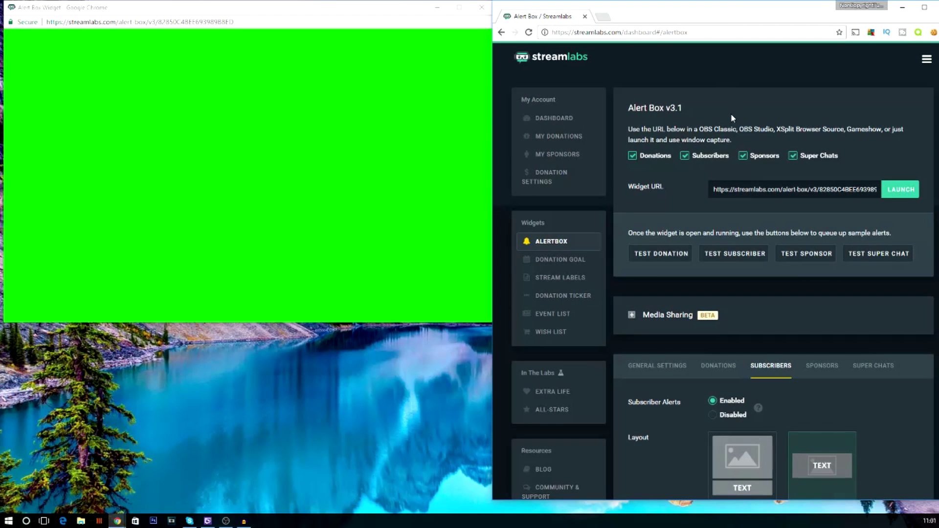
click(726, 258)
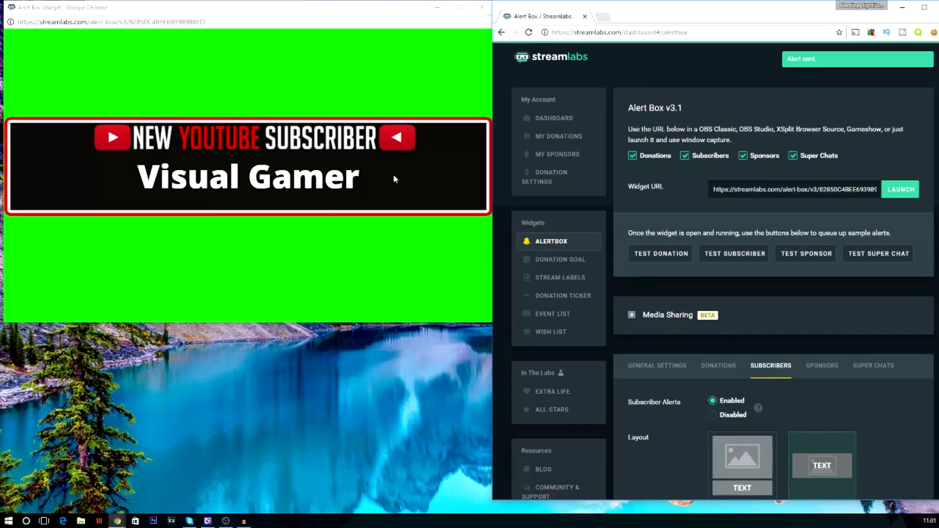
key(super+Up)
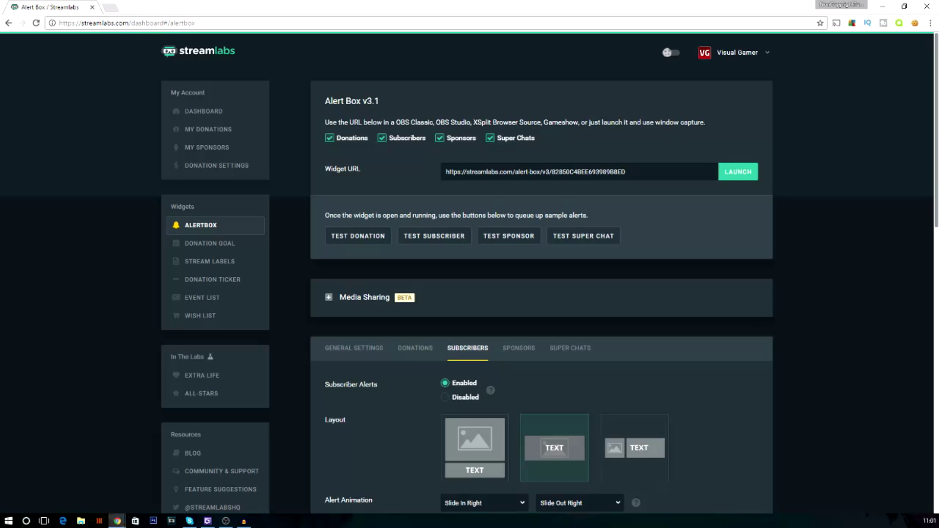
- Place the browser beside OBS and create a new BrowserSource in the scene
click(226, 520)
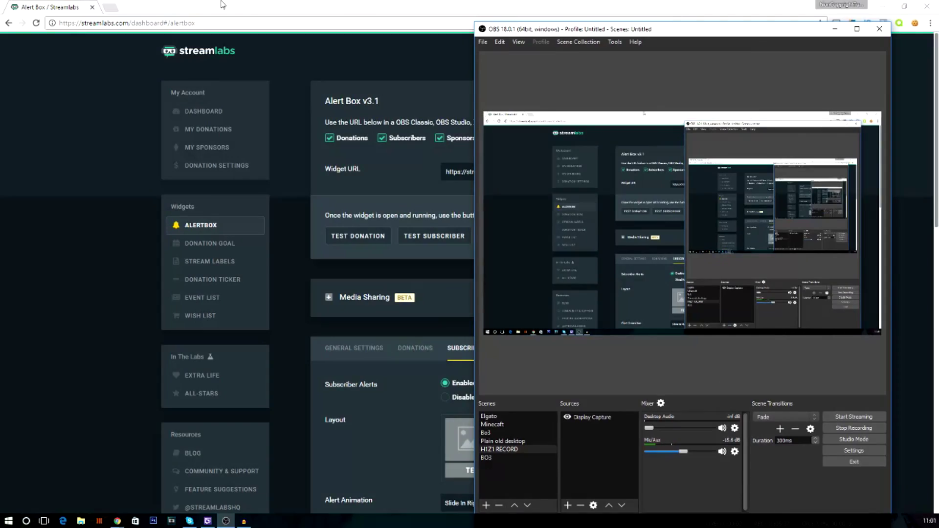
click(222, 5)
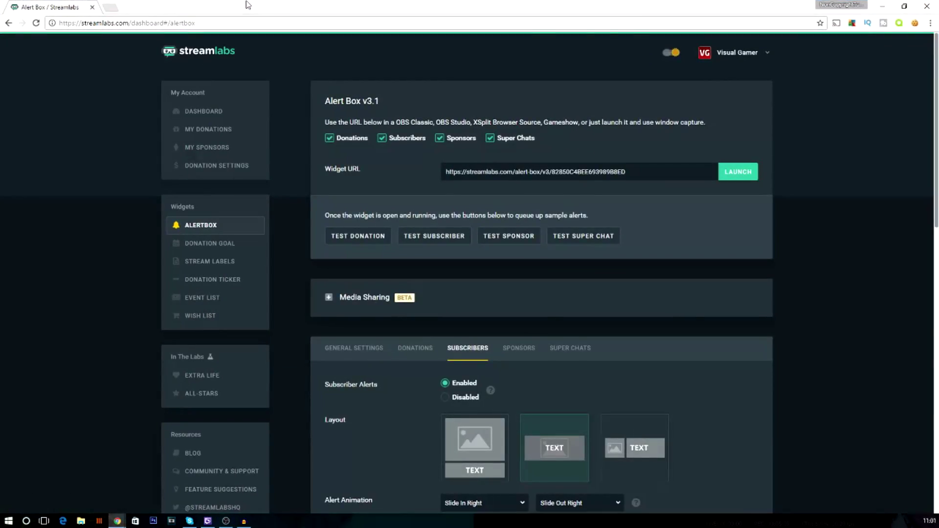
double_click(248, 5)
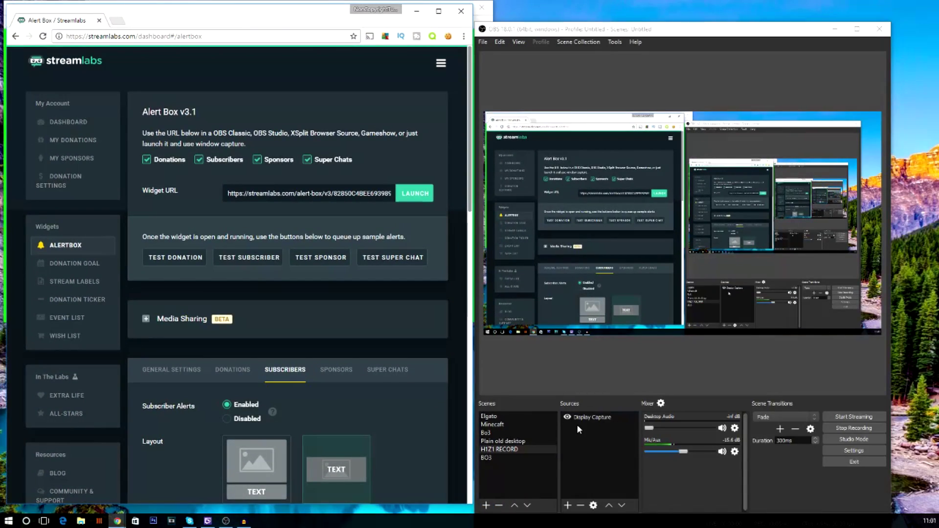
click(567, 508)
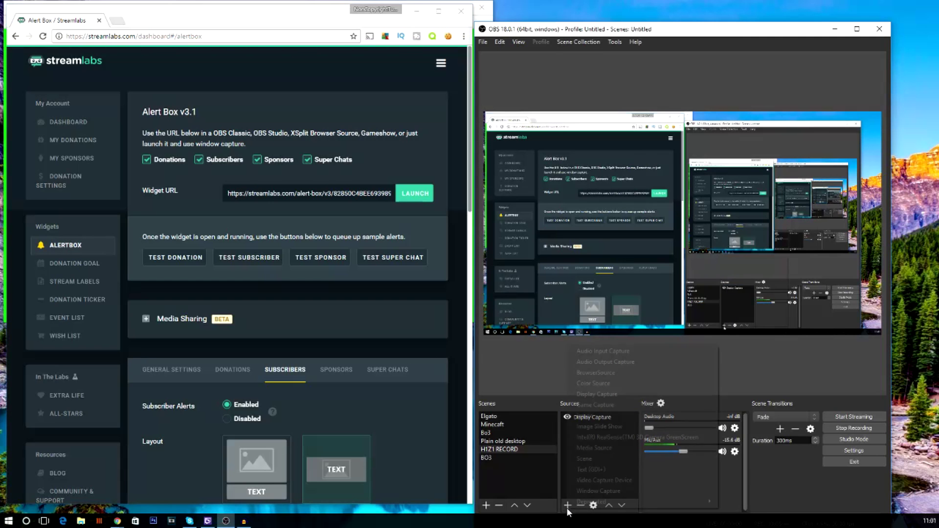
click(596, 379)
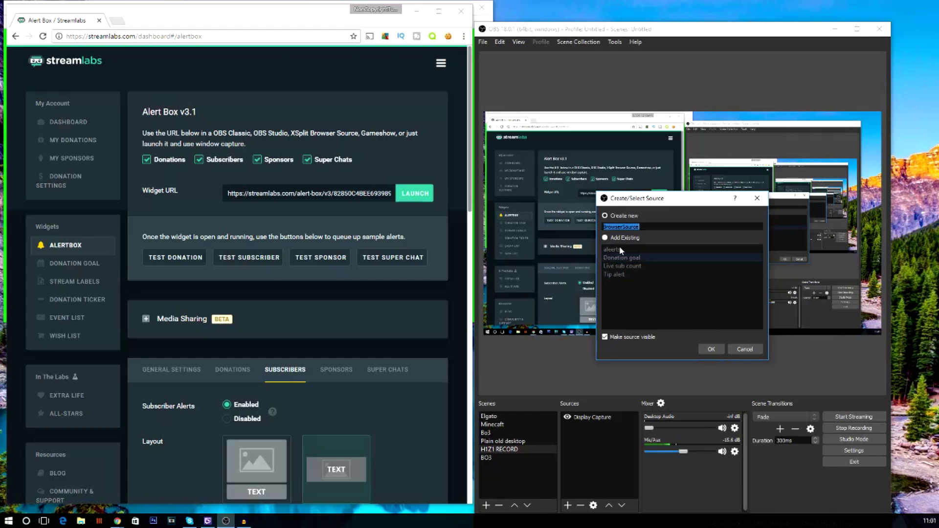
click(708, 348)
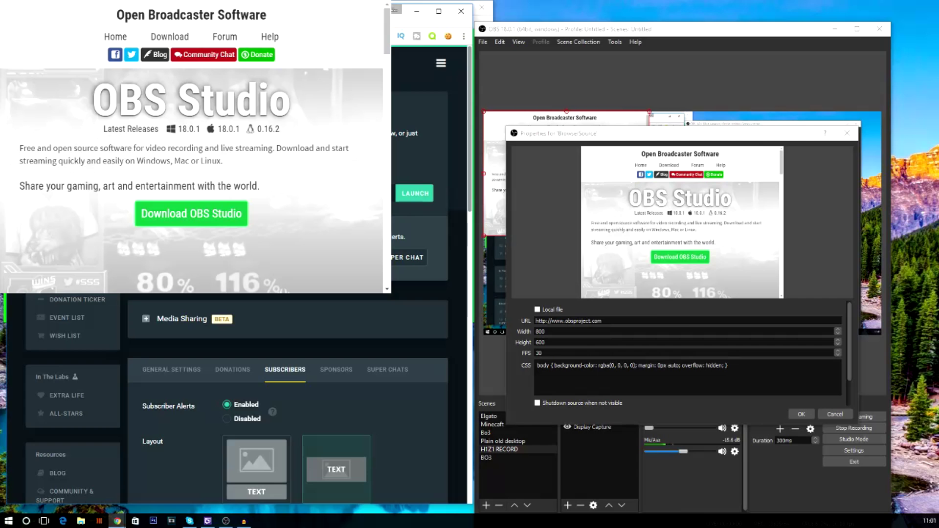
- Paste the Alert Box widget URL into the 800×600 browser source, confirm, and send a test alert
triple_click(655, 321)
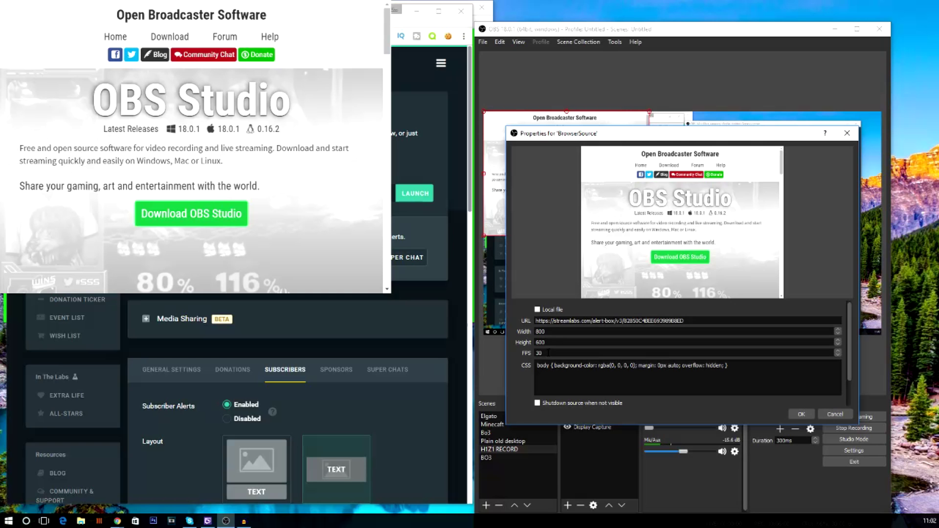
click(800, 415)
click(248, 257)
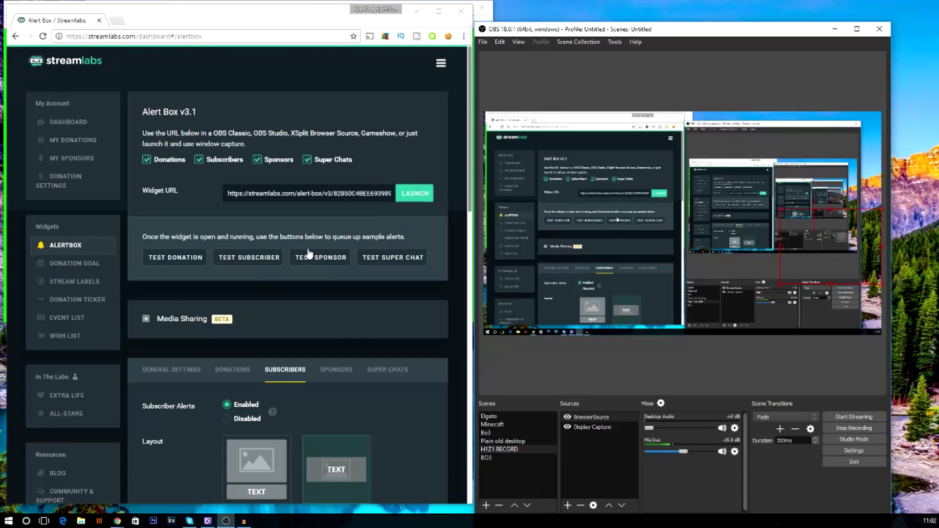
- Send another test subscriber alert and watch it appear in the OBS preview
click(240, 263)
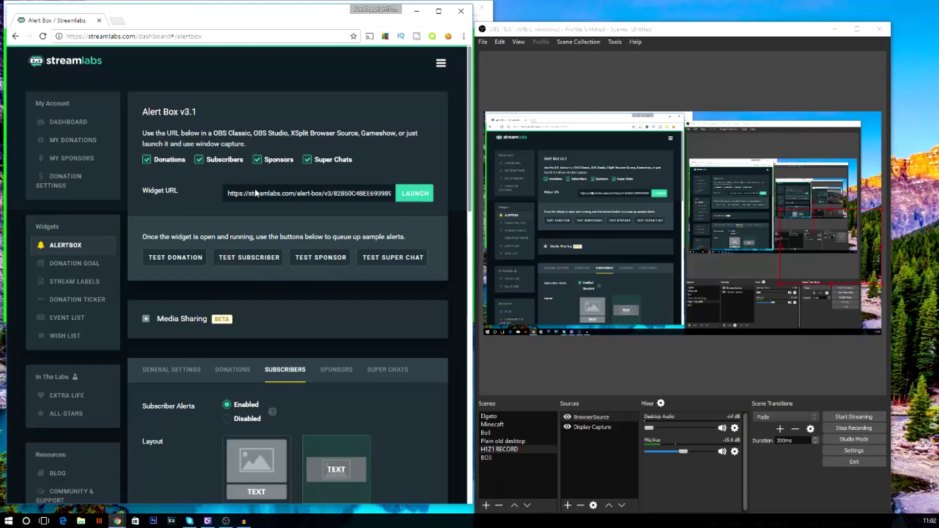
scroll(255, 194, down, 5)
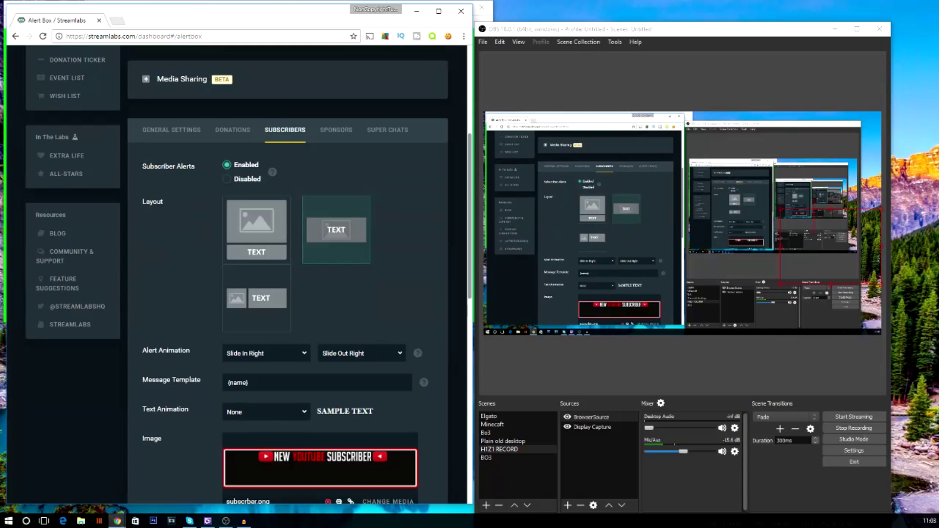